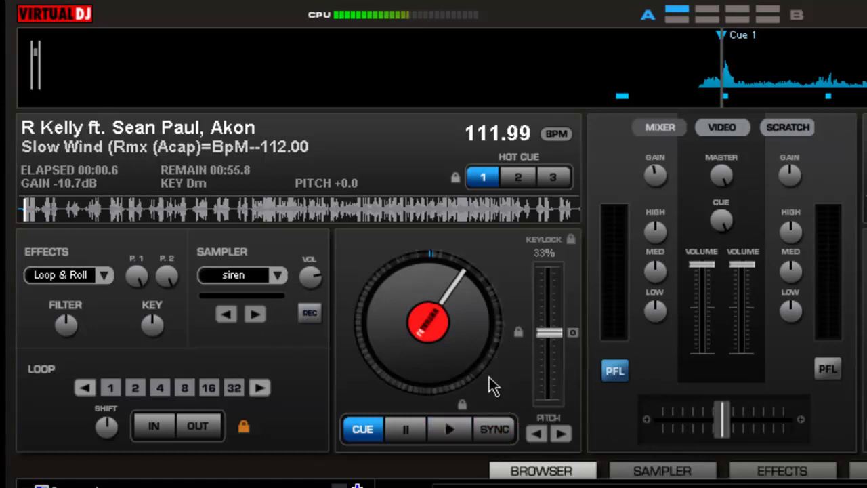
# Step: Play deck 1's acapella, cut its gain to about -19.6 dB, and sweep the pitch faster then slower
pyautogui.click(447, 437)
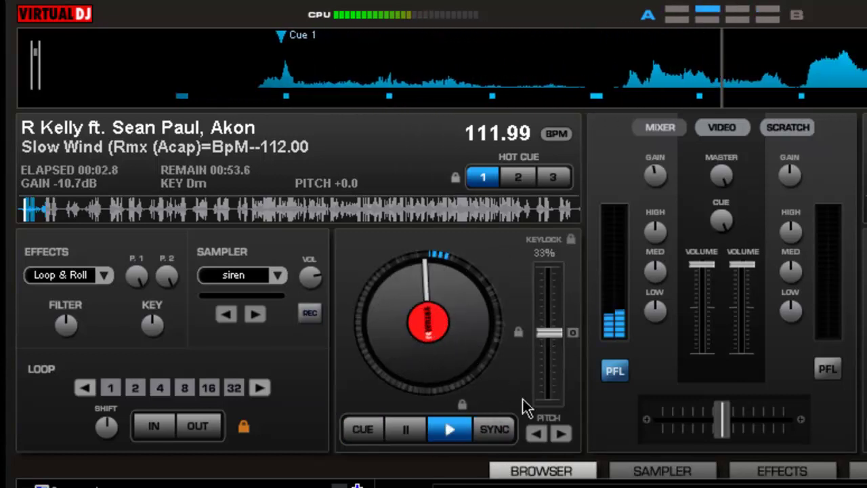
pyautogui.moveTo(654, 175); pyautogui.dragTo(644, 206)
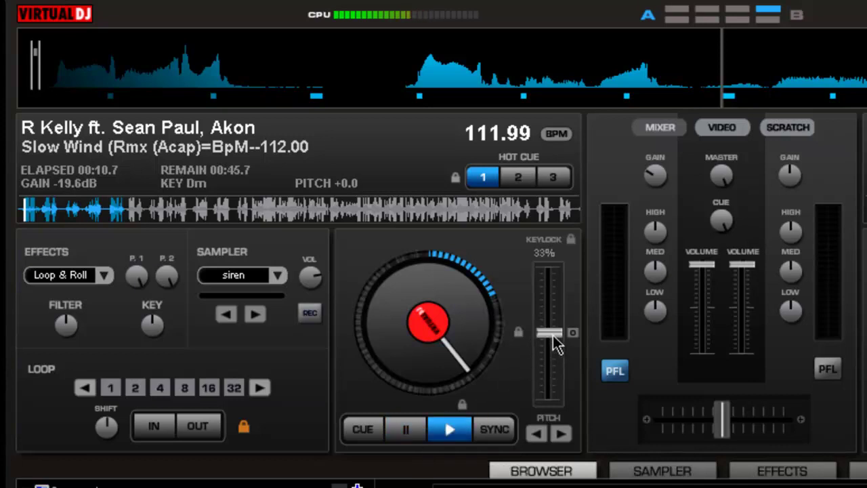
pyautogui.moveTo(554, 345)
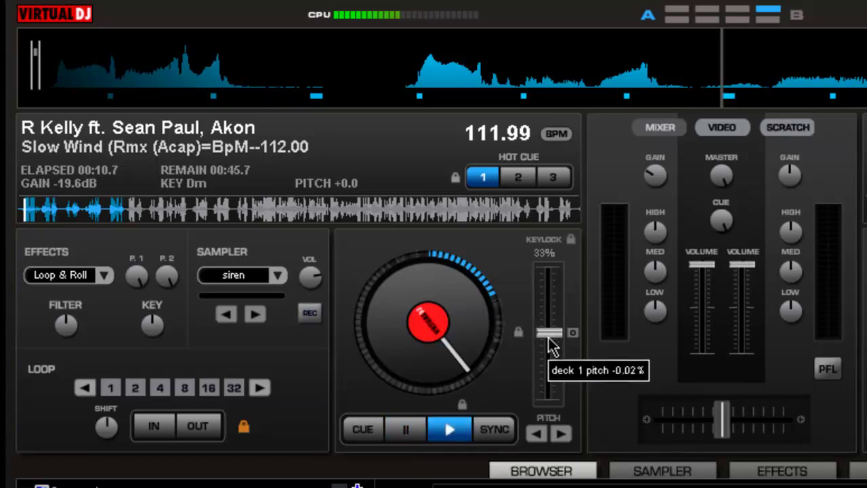
pyautogui.click(452, 430)
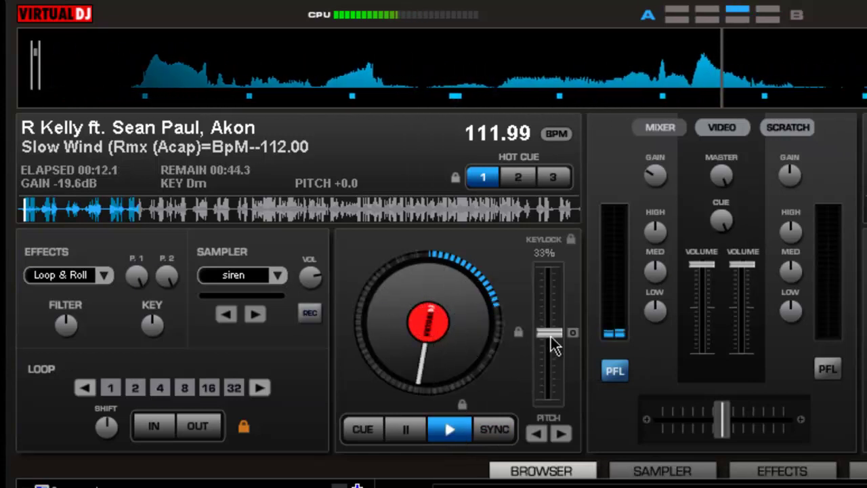
pyautogui.moveTo(552, 336); pyautogui.dragTo(554, 382)
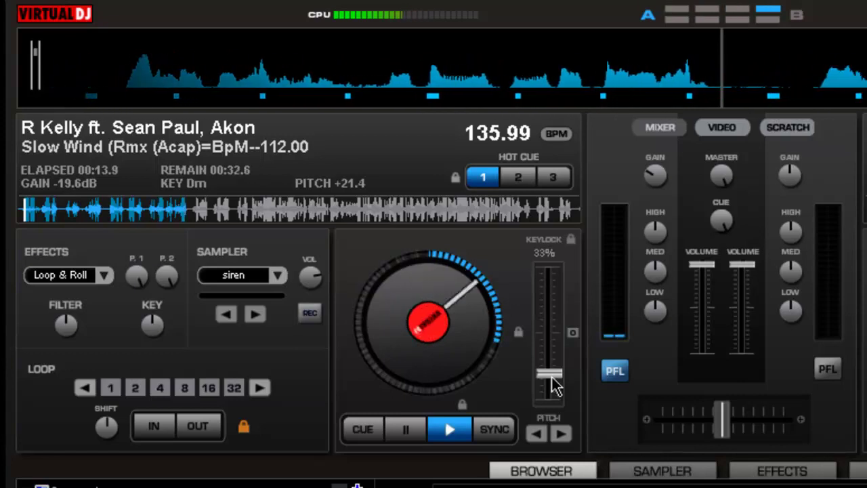
pyautogui.moveTo(554, 385); pyautogui.dragTo(563, 341)
# Step: Return deck 1 to Cue 1, enable PFL headphone preview, and switch the KEYLOCK padlock on
pyautogui.doubleClick(412, 432)
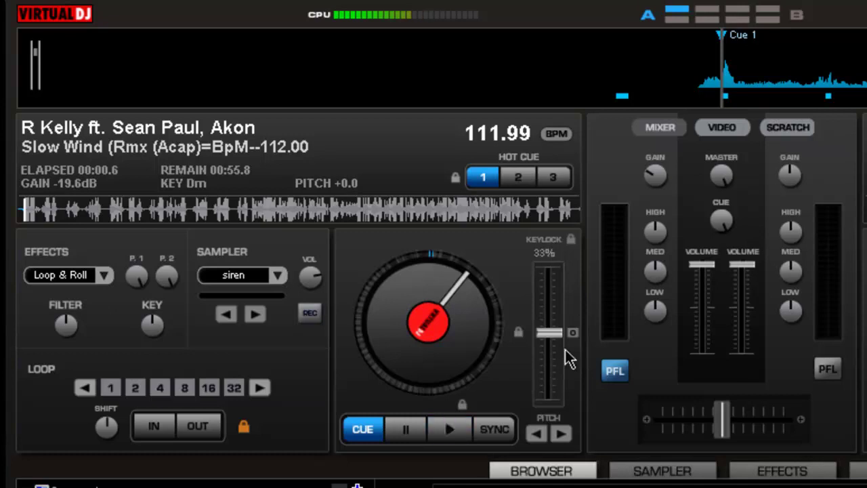
pyautogui.click(608, 364)
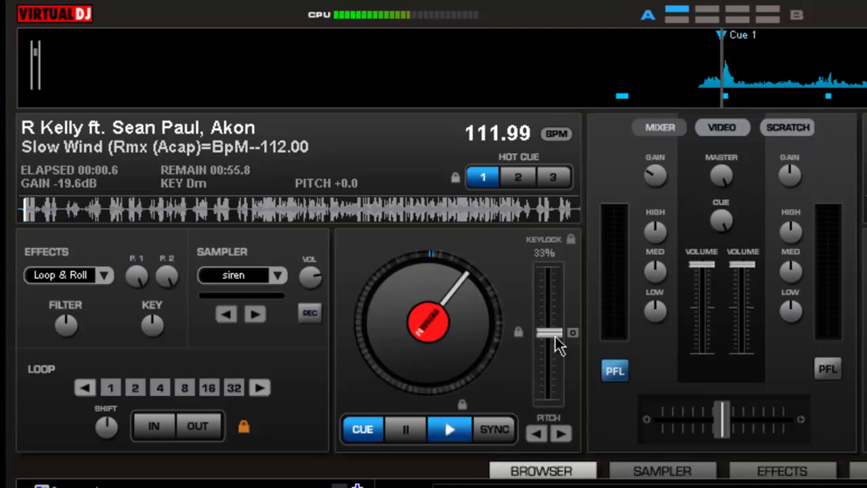
pyautogui.moveTo(557, 344)
pyautogui.click(572, 241)
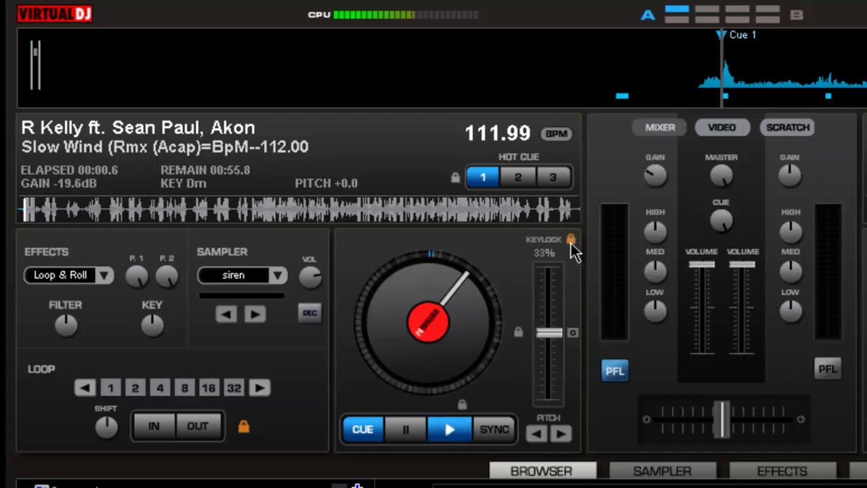
# Step: Play the key-locked acapella, sweeping pitch to about +24 and -21.4, then settling near +3.5
pyautogui.click(459, 433)
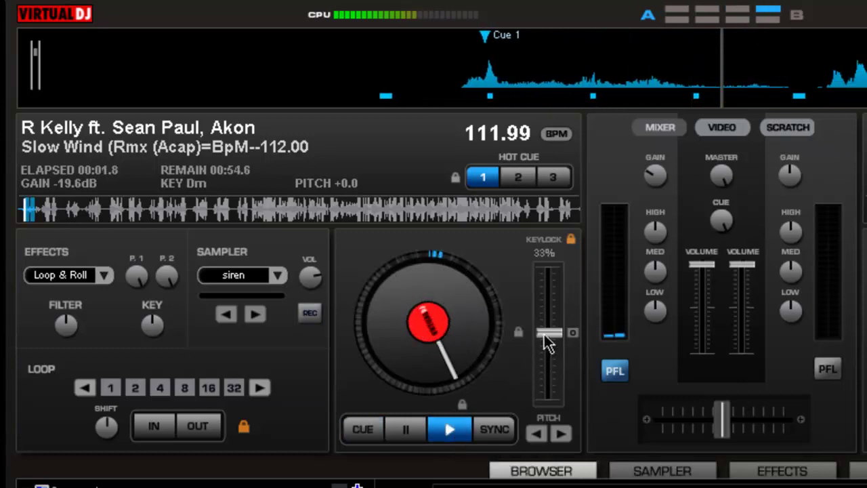
pyautogui.moveTo(544, 333); pyautogui.dragTo(554, 302)
pyautogui.click(406, 437)
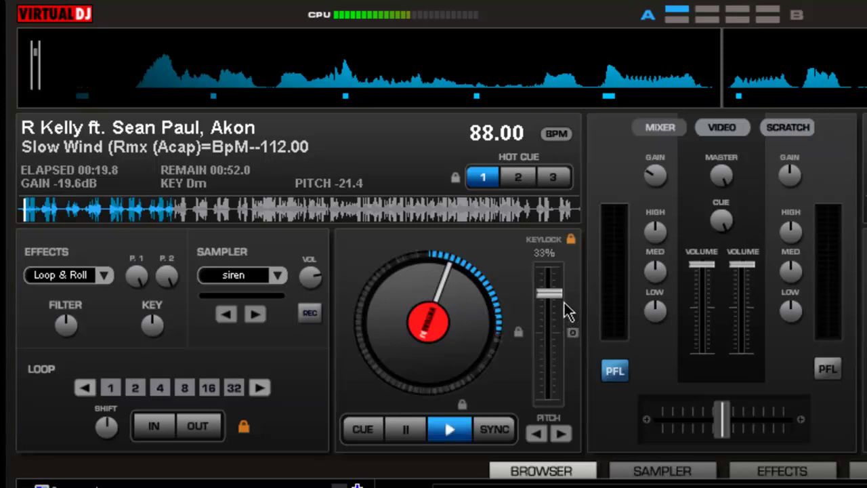
pyautogui.moveTo(556, 298); pyautogui.dragTo(562, 345)
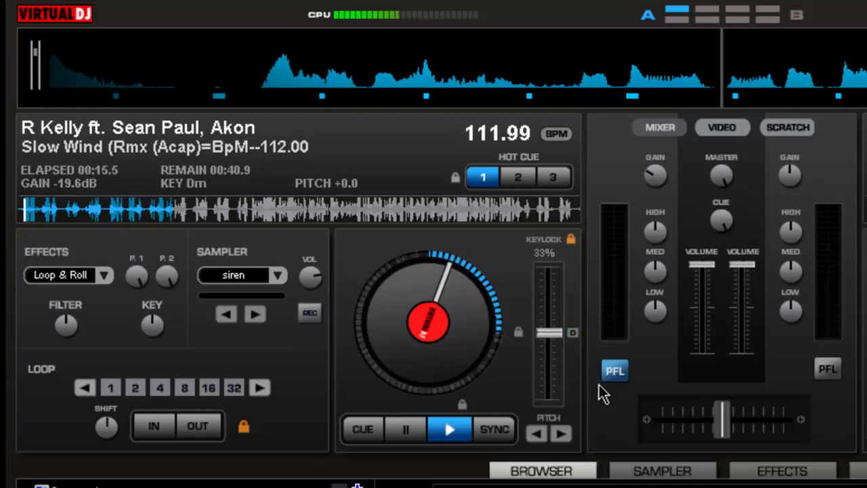
pyautogui.moveTo(550, 341); pyautogui.dragTo(554, 342)
pyautogui.click(573, 333)
# Step: Play deck 1, reset pitch to zero, slow it to about -13, then reset to +0.0 at 111.99 BPM
pyautogui.press('space')
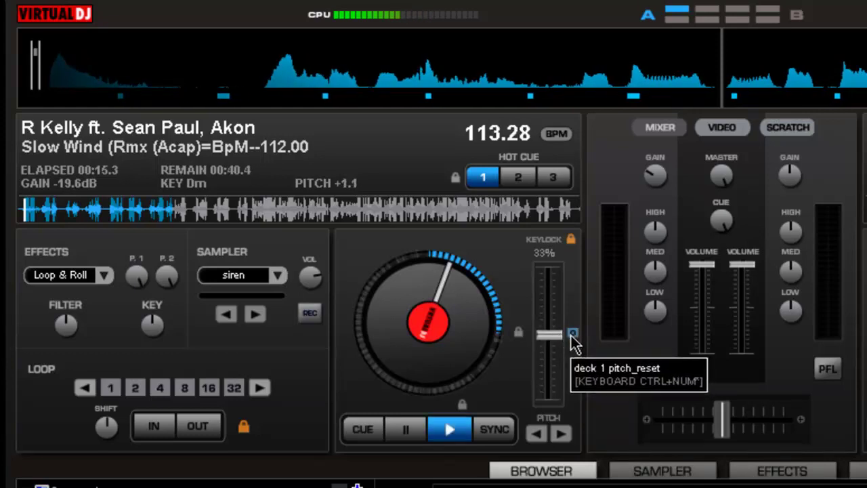
pyautogui.click(572, 334)
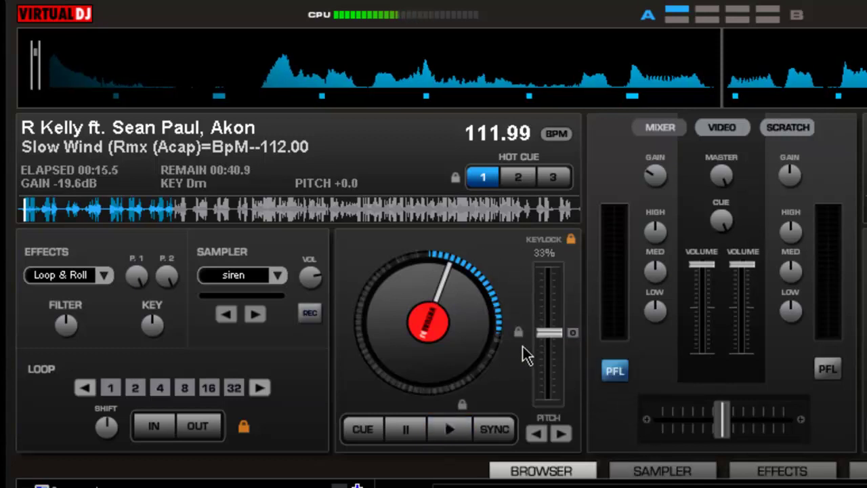
pyautogui.moveTo(547, 339); pyautogui.dragTo(557, 314)
pyautogui.click(574, 333)
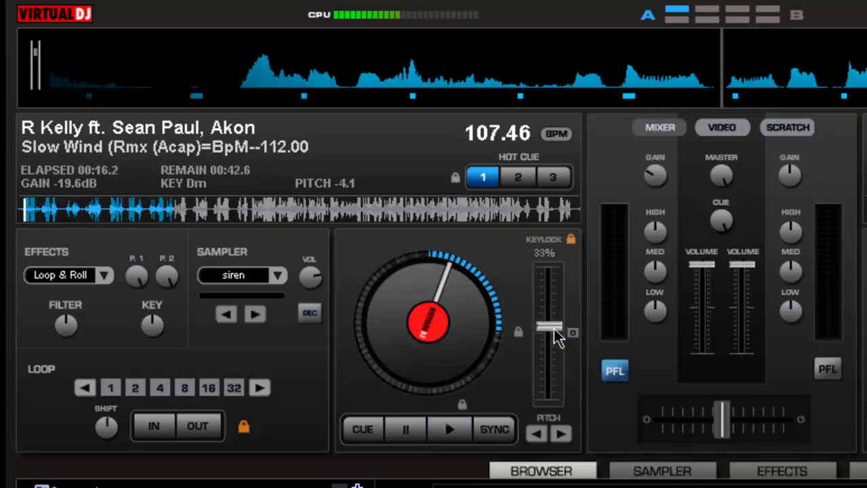
pyautogui.moveTo(558, 331); pyautogui.dragTo(571, 334)
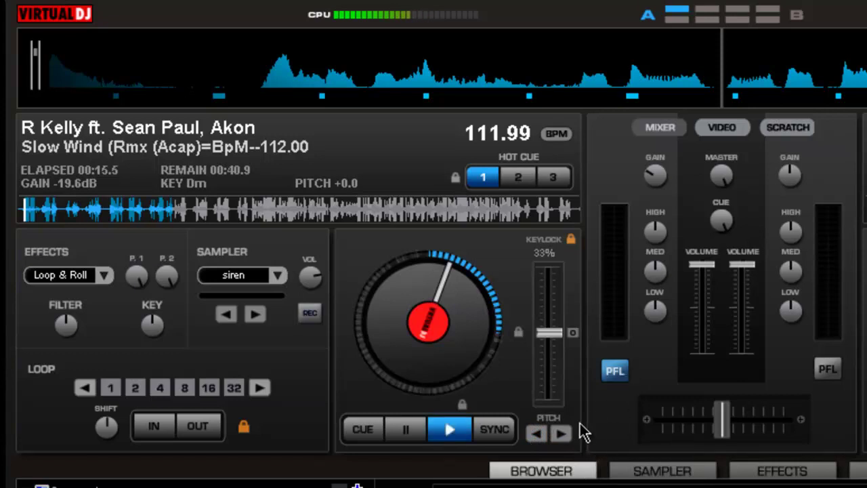
# Step: Play deck 1, bend the tempo briefly, push pitch to +12.7, then reset to +0.0
pyautogui.click(450, 432)
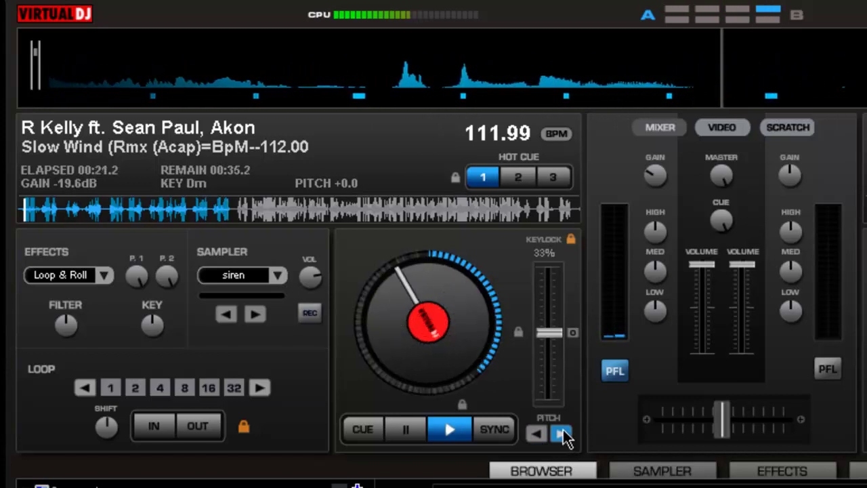
pyautogui.click(536, 435)
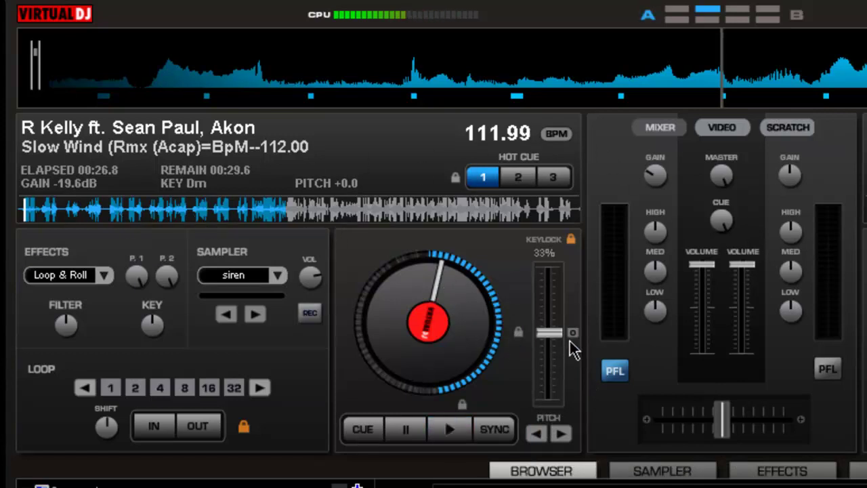
pyautogui.moveTo(550, 333)
pyautogui.mouseDown()
pyautogui.moveTo(552, 360)
pyautogui.moveTo(554, 349)
pyautogui.mouseUp()
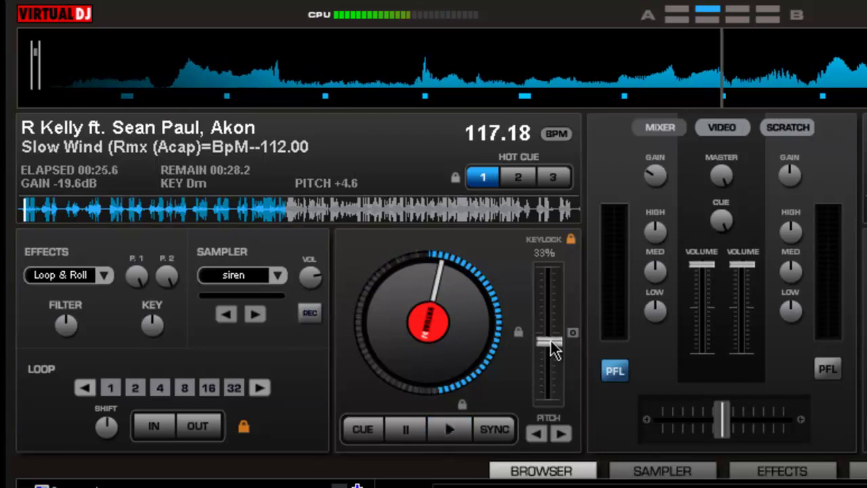
pyautogui.click(576, 334)
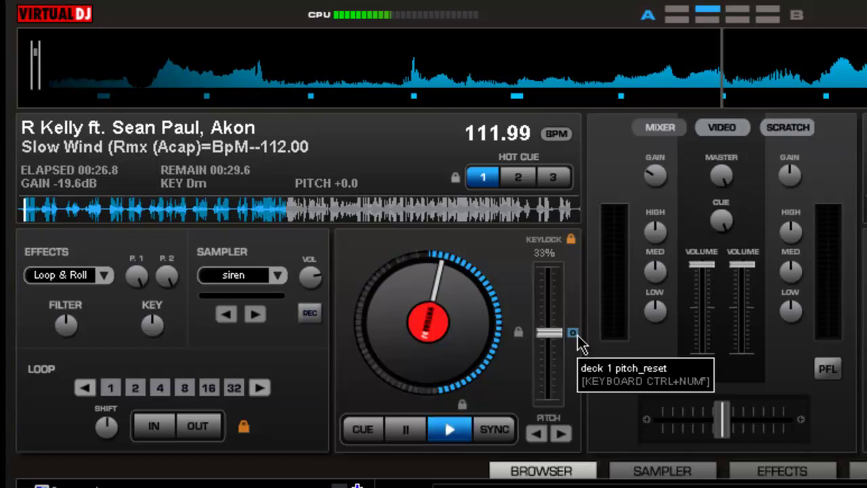
# Step: Enable PFL on deck 1 and cycle the pitch range through its values to 50%
pyautogui.click(614, 371)
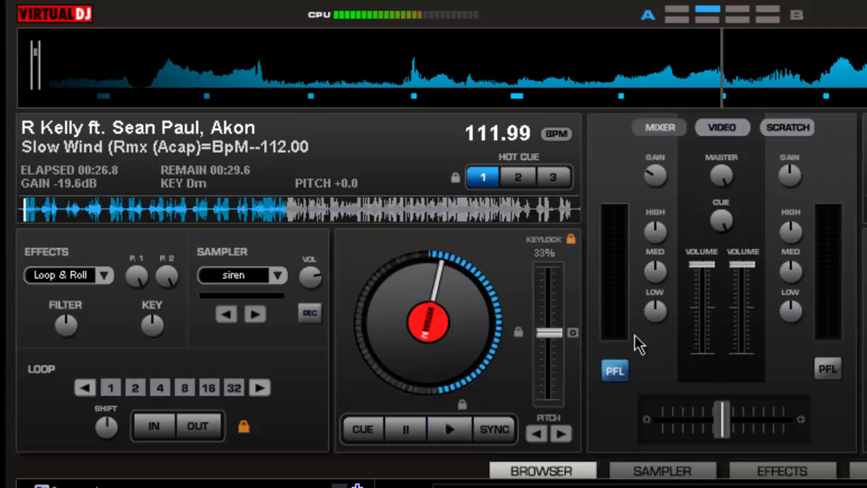
pyautogui.click(546, 253)
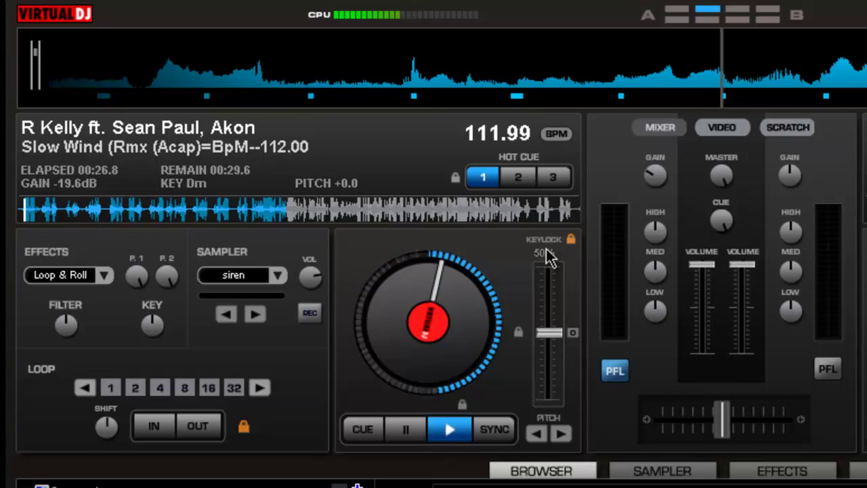
pyautogui.click(546, 254)
pyautogui.click(545, 257)
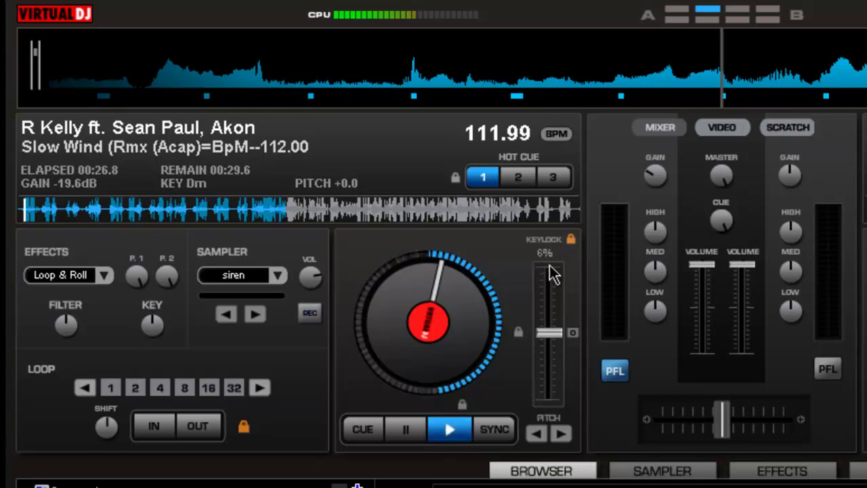
pyautogui.click(548, 262)
pyautogui.click(545, 262)
pyautogui.click(546, 263)
pyautogui.click(547, 263)
pyautogui.click(549, 264)
pyautogui.click(548, 264)
pyautogui.click(547, 264)
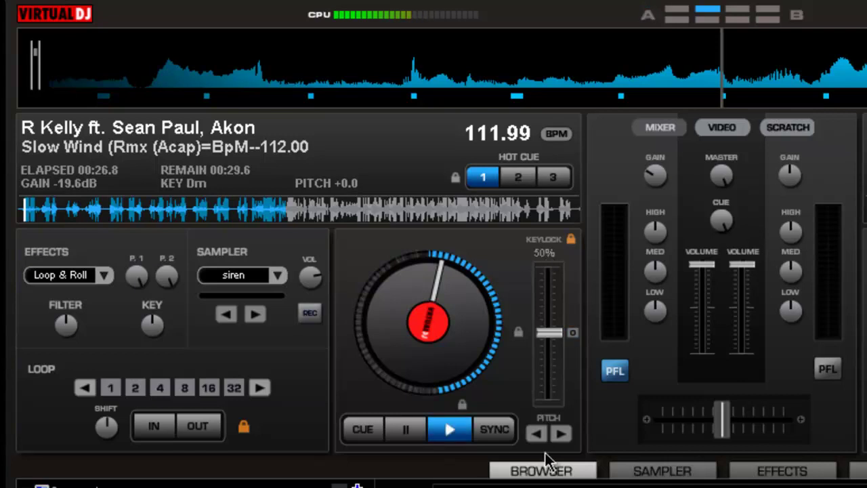
# Step: Play at half speed (55.99 BPM), widen range to 100%, raise pitch to +63.2, then stop at Cue 1
pyautogui.click(449, 428)
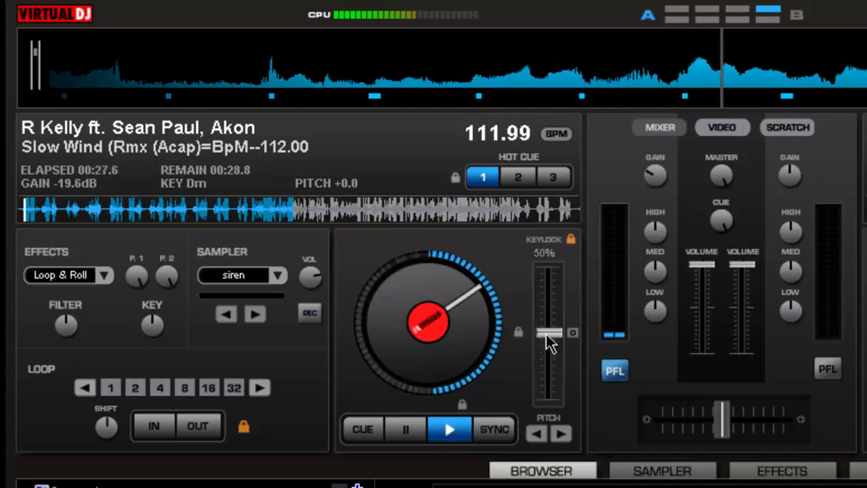
pyautogui.moveTo(546, 334); pyautogui.dragTo(561, 248)
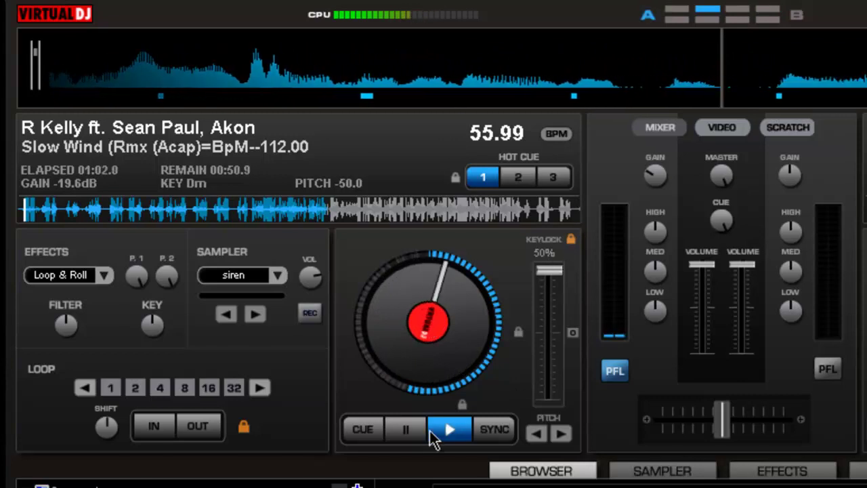
pyautogui.click(545, 255)
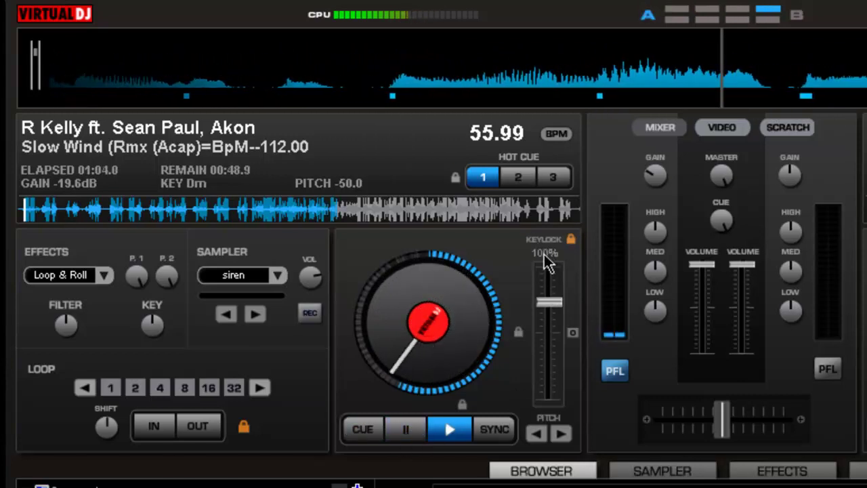
pyautogui.moveTo(550, 300); pyautogui.dragTo(559, 364)
pyautogui.doubleClick(410, 429)
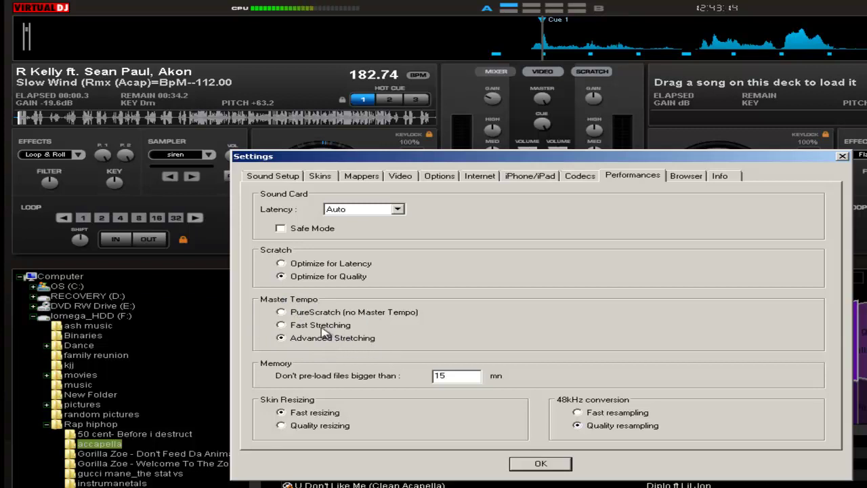
# Step: Choose Fast Stretching instead of Advanced Stretching for Master Tempo in Performances settings
pyautogui.click(281, 326)
# Step: Confirm Settings with OK, briefly play and cue the acapella, then minimize VirtualDJ
pyautogui.click(543, 463)
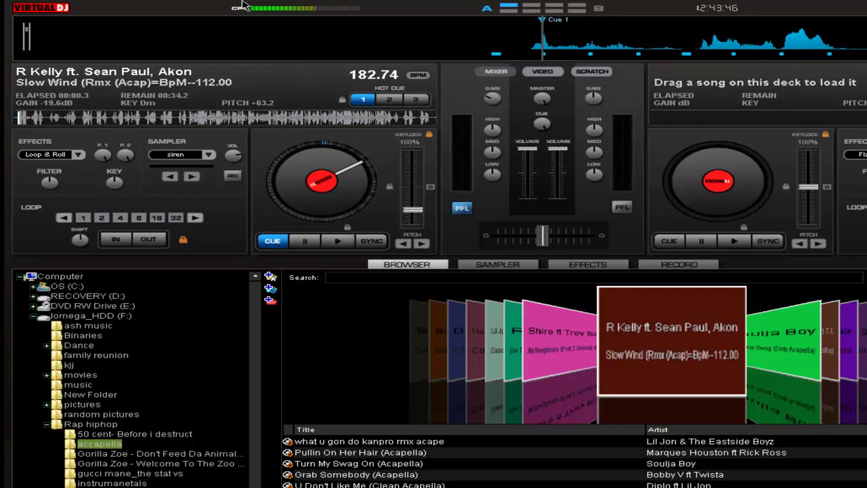
pyautogui.click(340, 242)
pyautogui.click(309, 242)
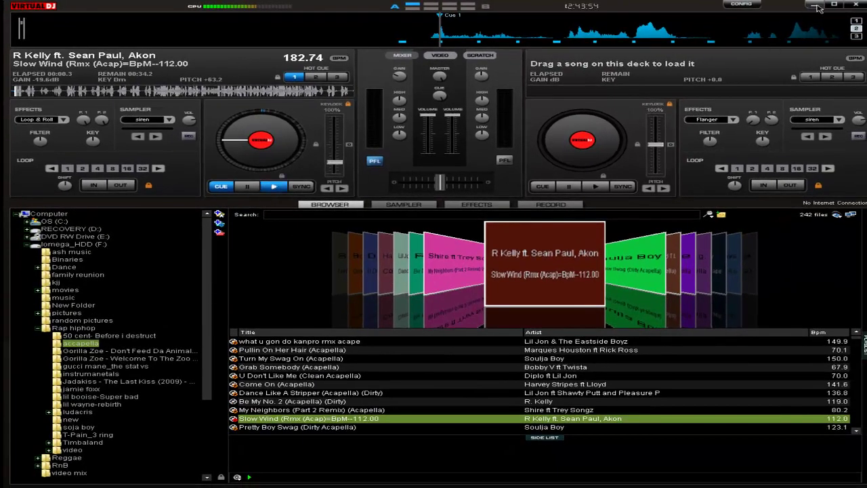
pyautogui.click(816, 6)
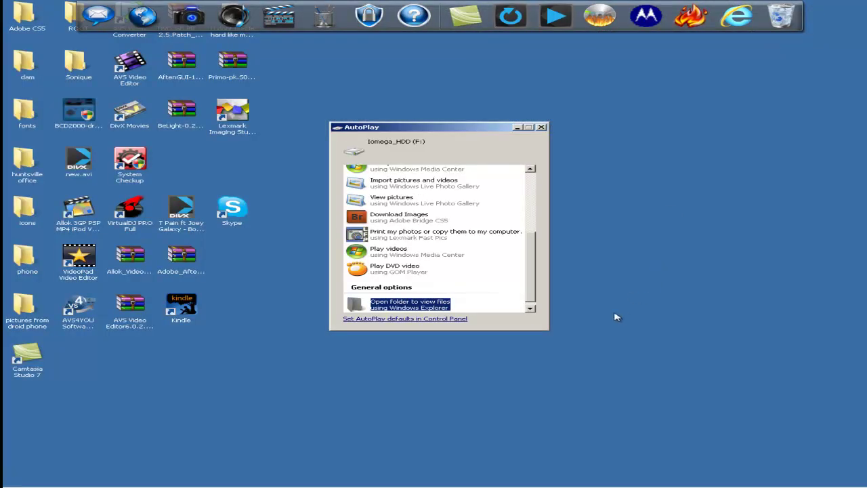
# Step: Close the Iomega_HDD (F:) AutoPlay dialog and startup-programs balloon, then restore VirtualDJ from the taskbar
pyautogui.click(542, 127)
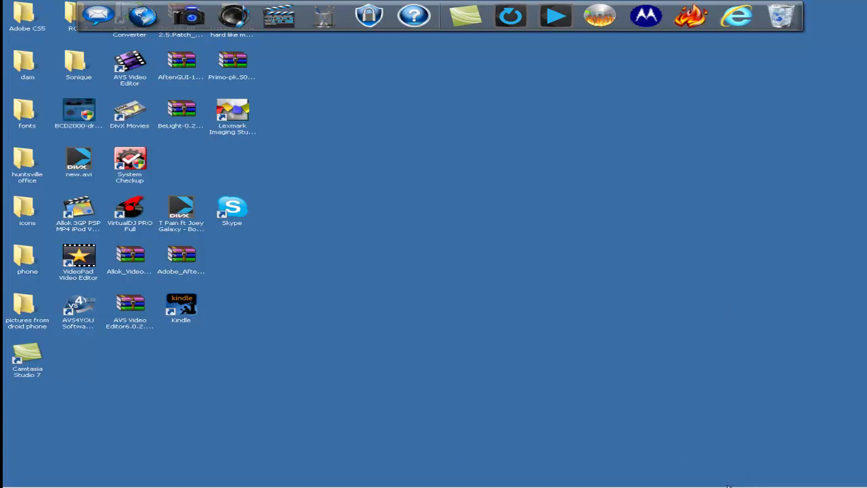
pyautogui.moveTo(774, 483)
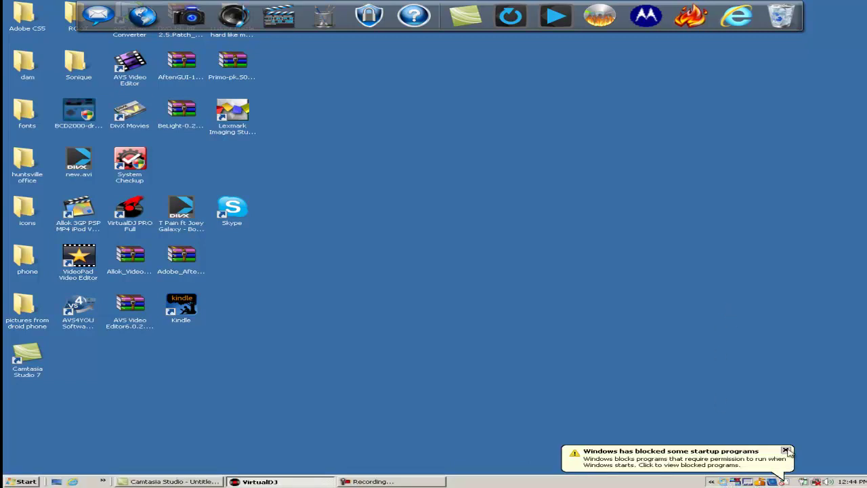
pyautogui.click(786, 451)
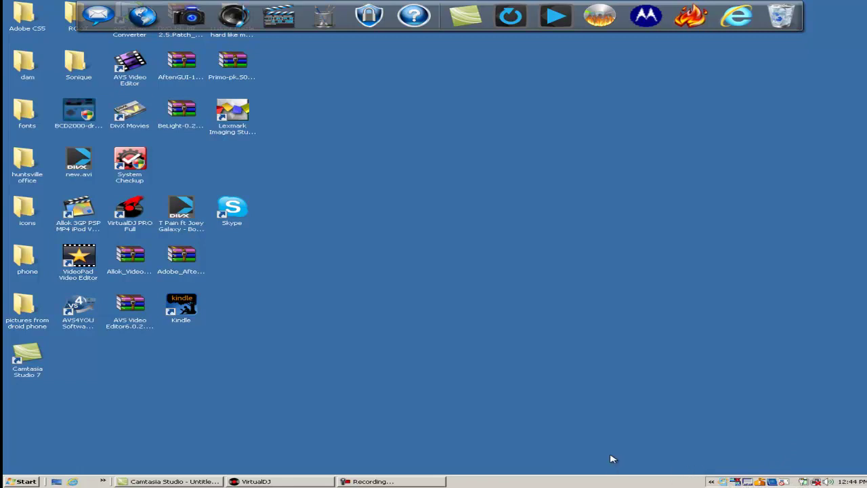
pyautogui.click(264, 482)
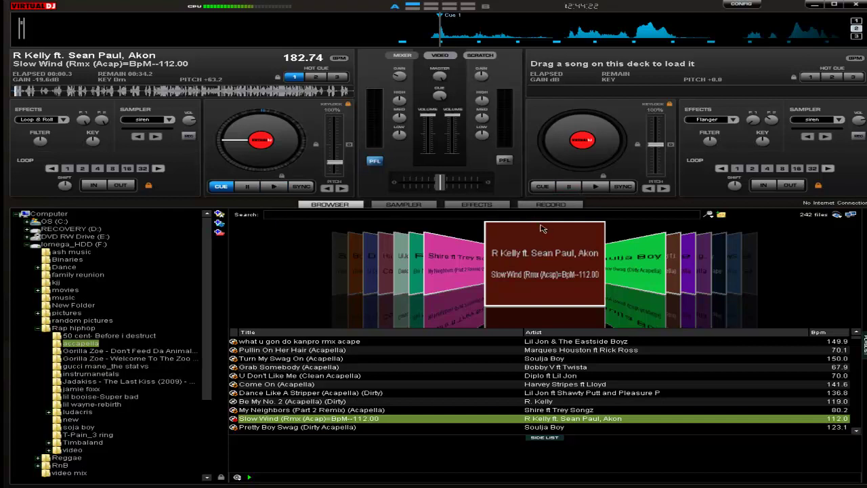
# Step: Slide the crossfader fully left to deck 1 and minimize VirtualDJ
pyautogui.moveTo(439, 183); pyautogui.dragTo(405, 182)
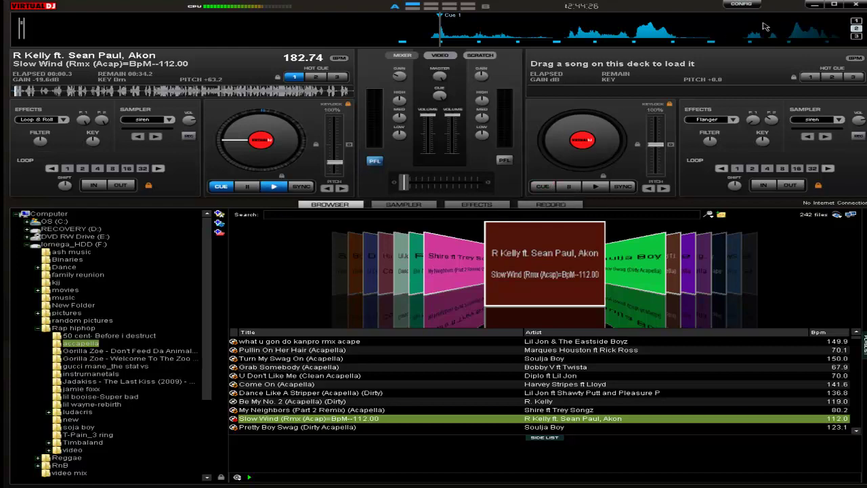
pyautogui.click(814, 4)
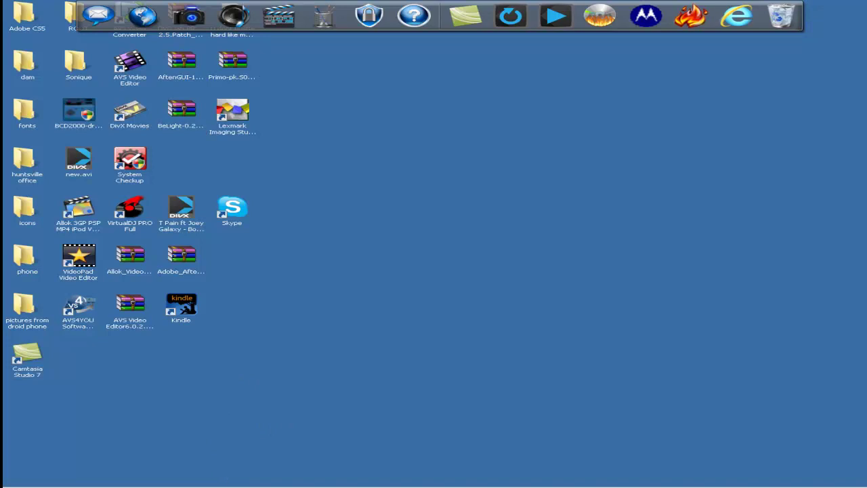
# Step: From the Start menu, go through Control Panel's System and Maintenance and Performance Information and Tools to Power Options
pyautogui.click(21, 481)
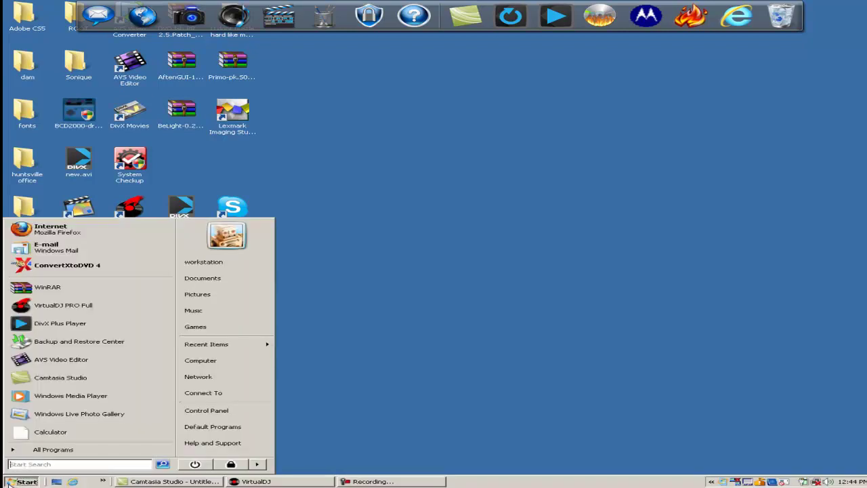
pyautogui.click(213, 411)
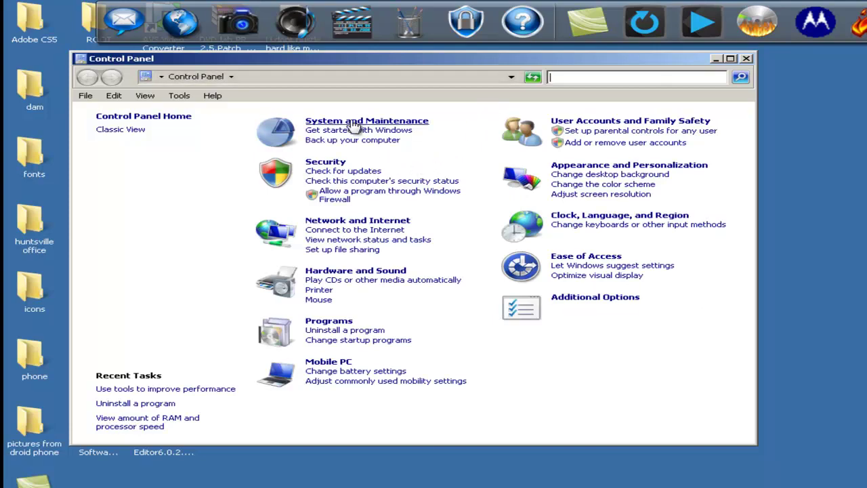
pyautogui.click(357, 123)
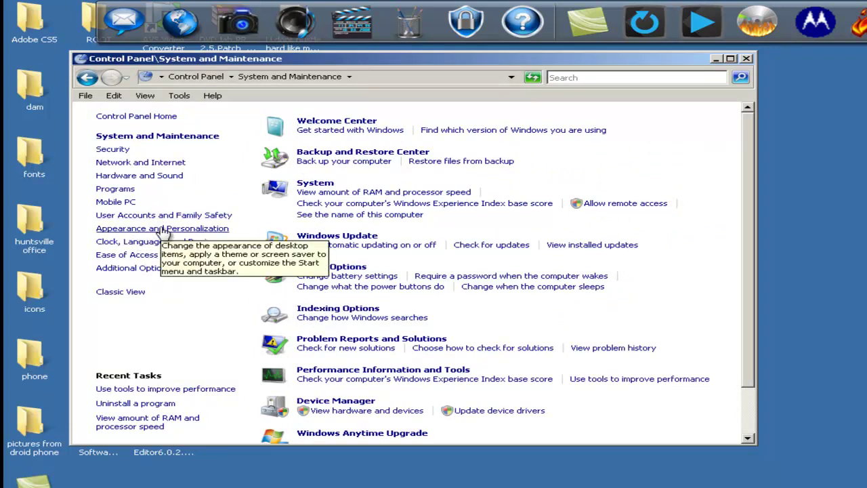
pyautogui.click(366, 372)
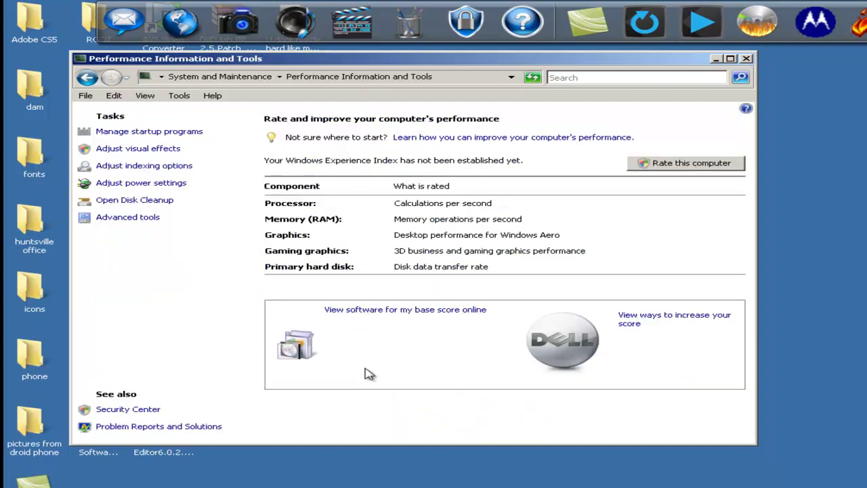
pyautogui.click(155, 182)
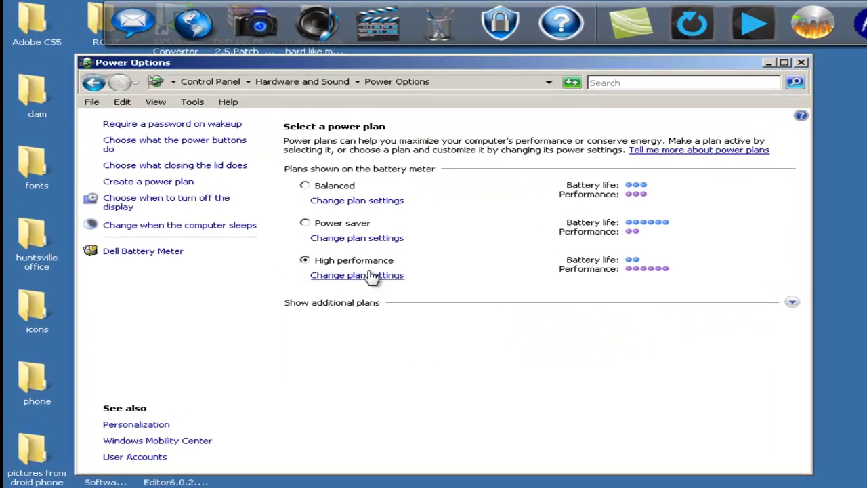
# Step: Open the High performance plan's settings, then go back to Performance Information and Tools
pyautogui.click(352, 276)
pyautogui.click(98, 88)
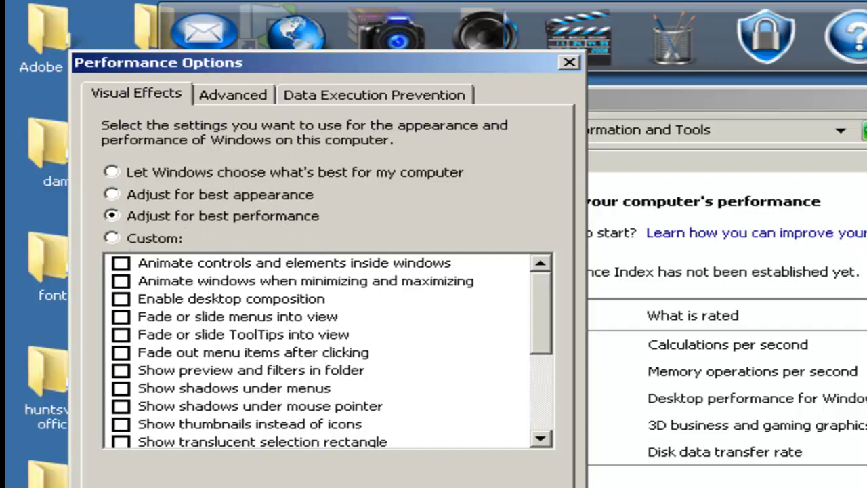
# Step: Check processor scheduling (Background services) and virtual memory on the Advanced tab, then close Performance Options
pyautogui.click(233, 99)
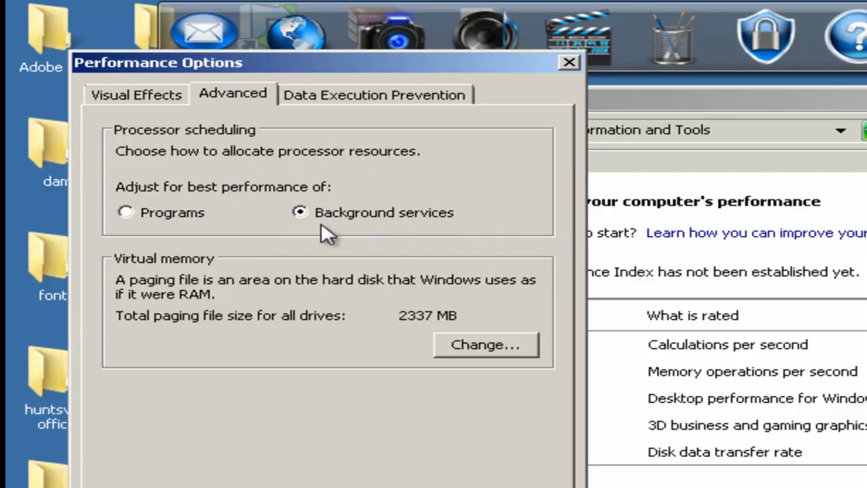
pyautogui.click(569, 62)
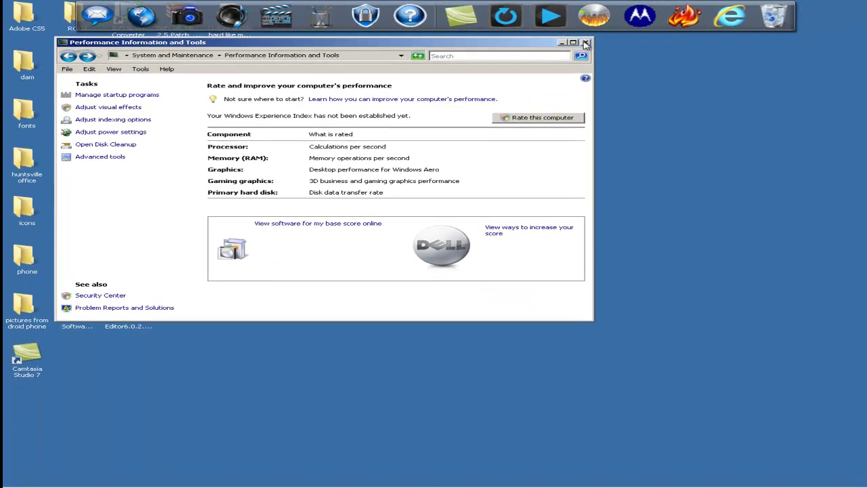
# Step: Close the Performance Information and Tools window and restore VirtualDJ from the taskbar
pyautogui.click(586, 43)
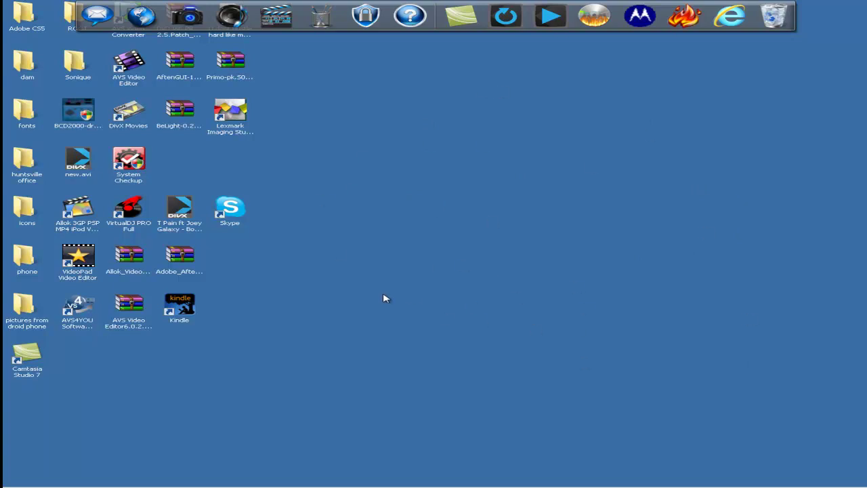
pyautogui.moveTo(185, 464)
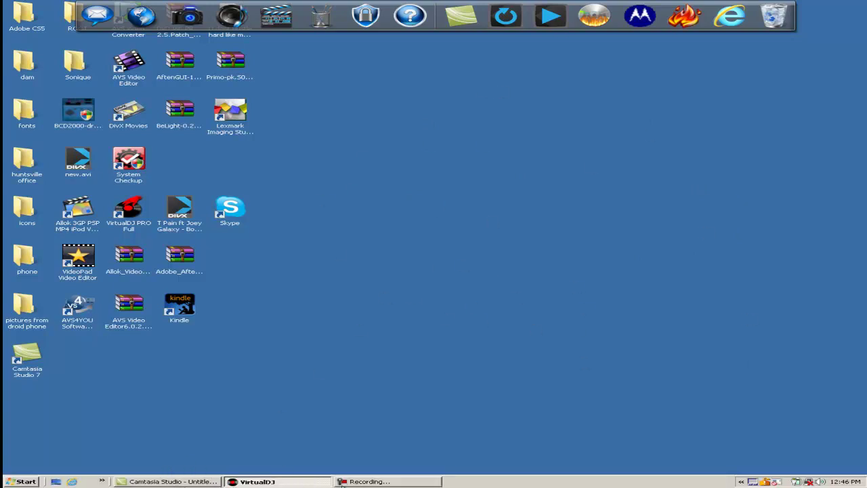
pyautogui.click(264, 481)
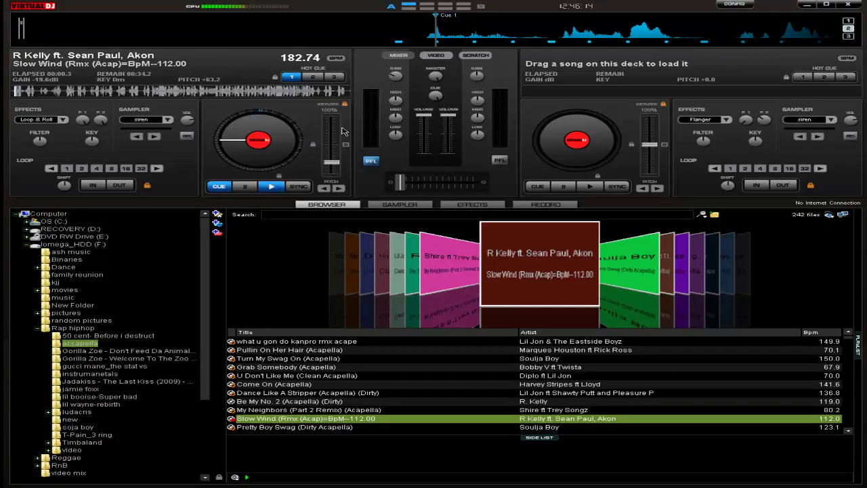
# Step: Raise deck 1's pitch slider to -1.7, putting the acapella at 110.07 BPM
pyautogui.moveTo(332, 162); pyautogui.dragTo(332, 146)
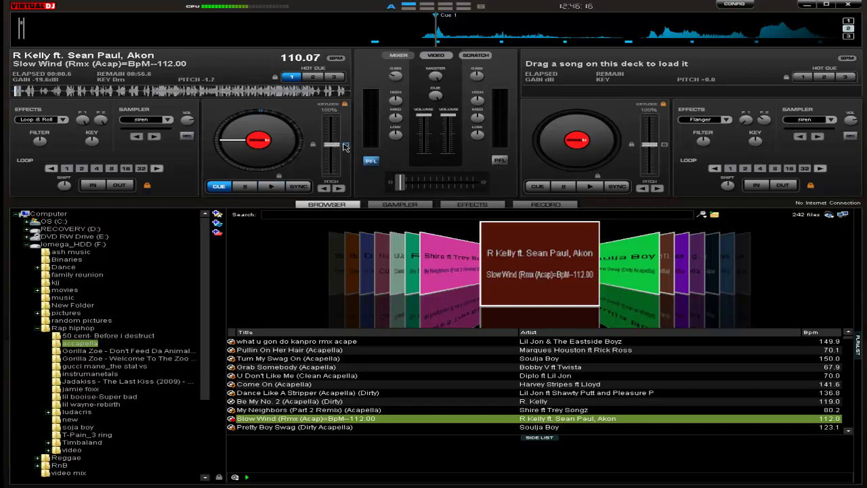